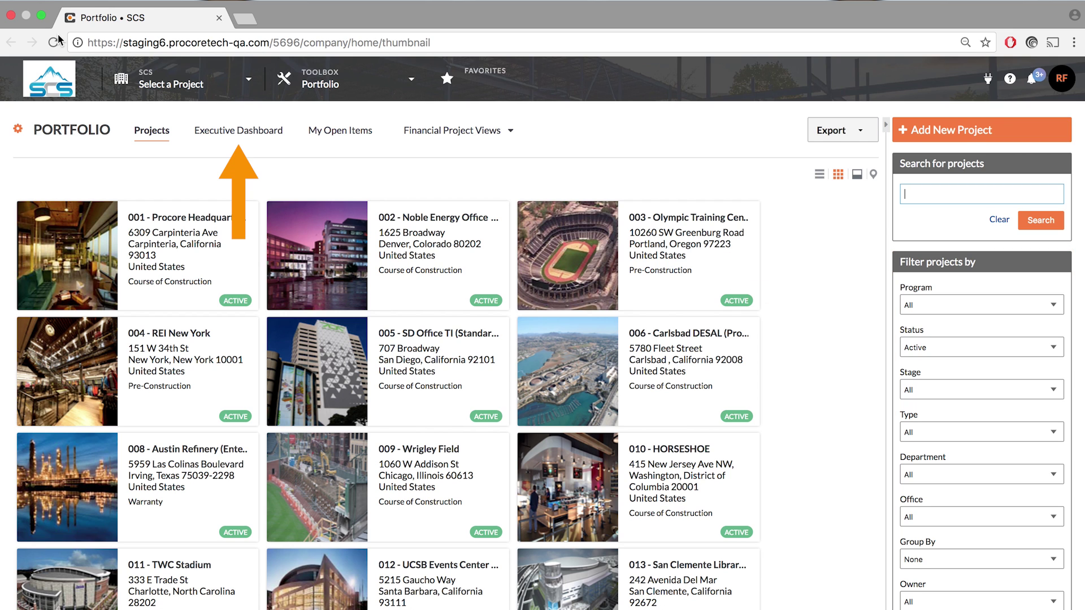
Step: View the portfolio projects on a map, then as overview cards, and open Financial Project Views
click(873, 176)
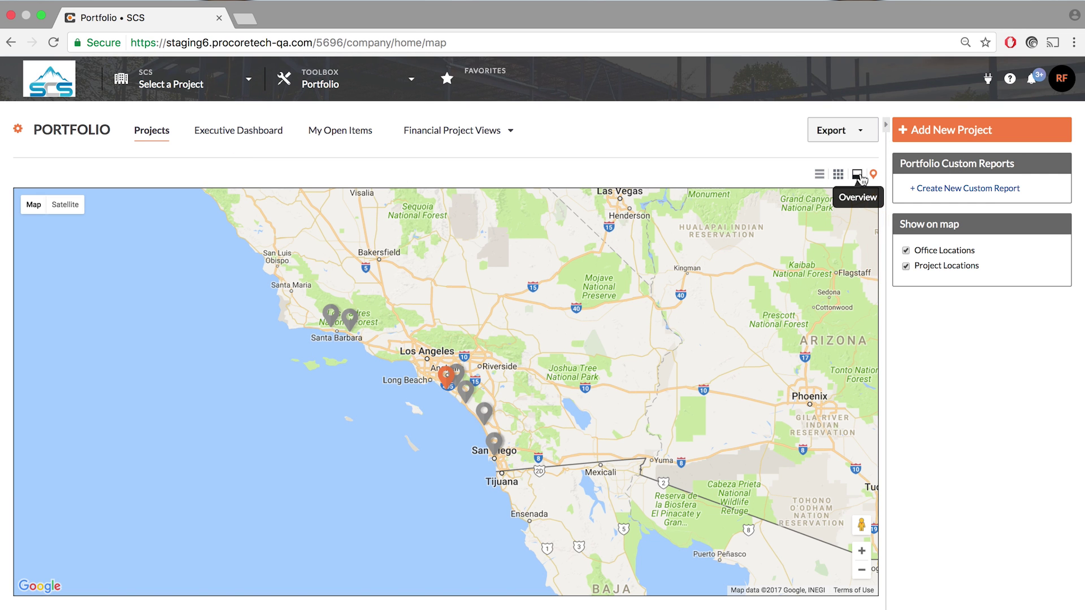
click(857, 175)
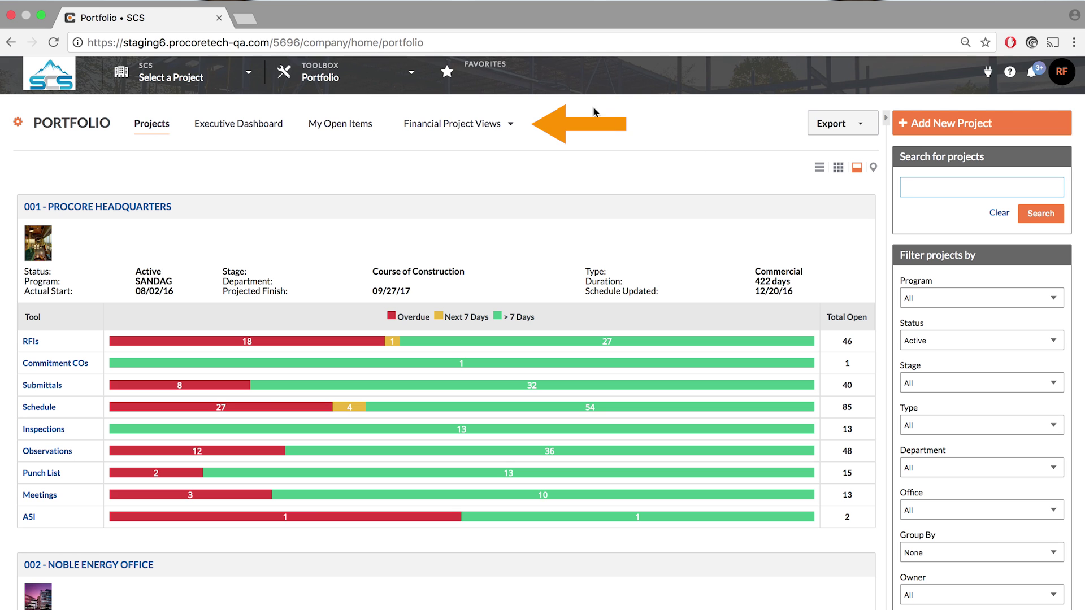
click(498, 124)
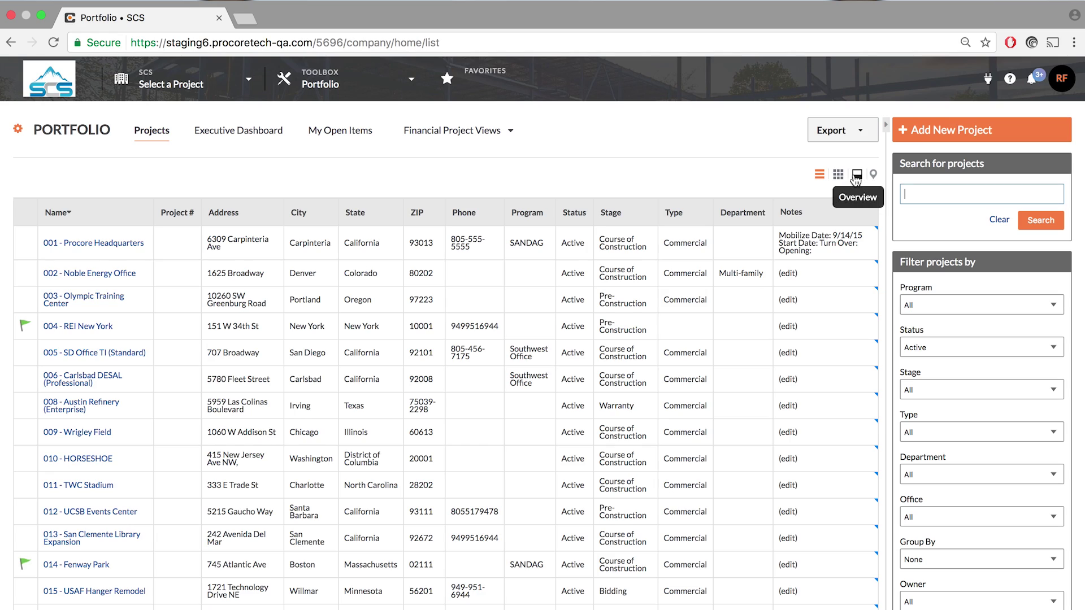
click(856, 176)
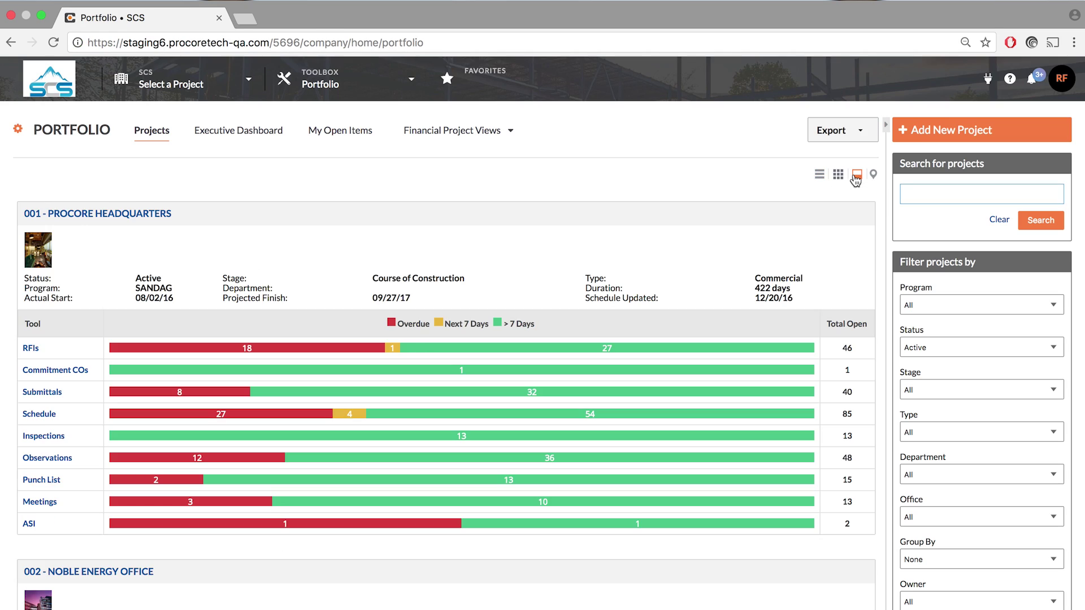
scroll(481, 234, down, 3)
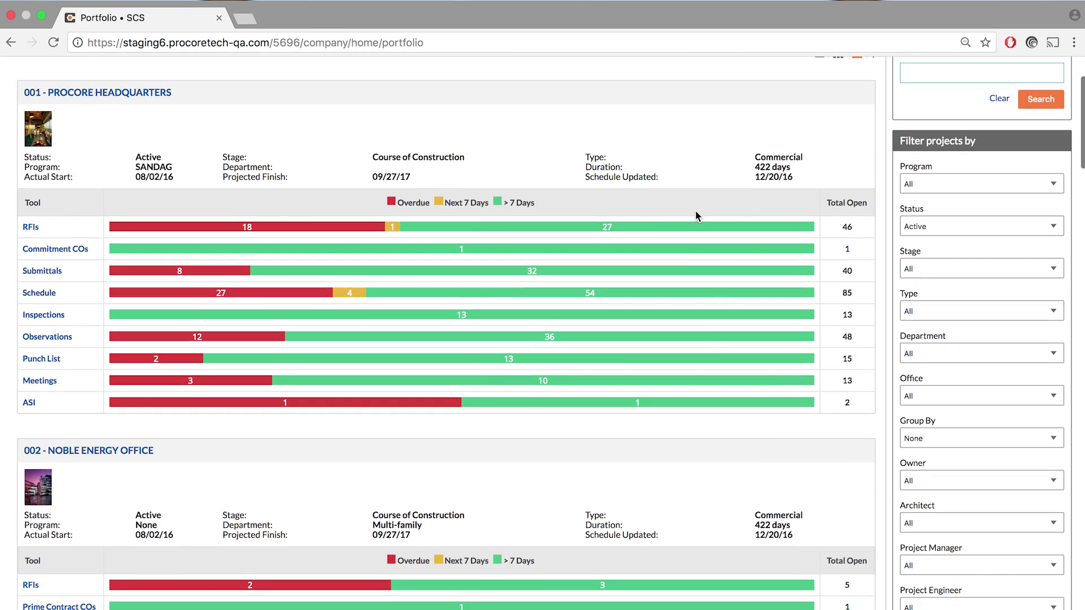
click(367, 229)
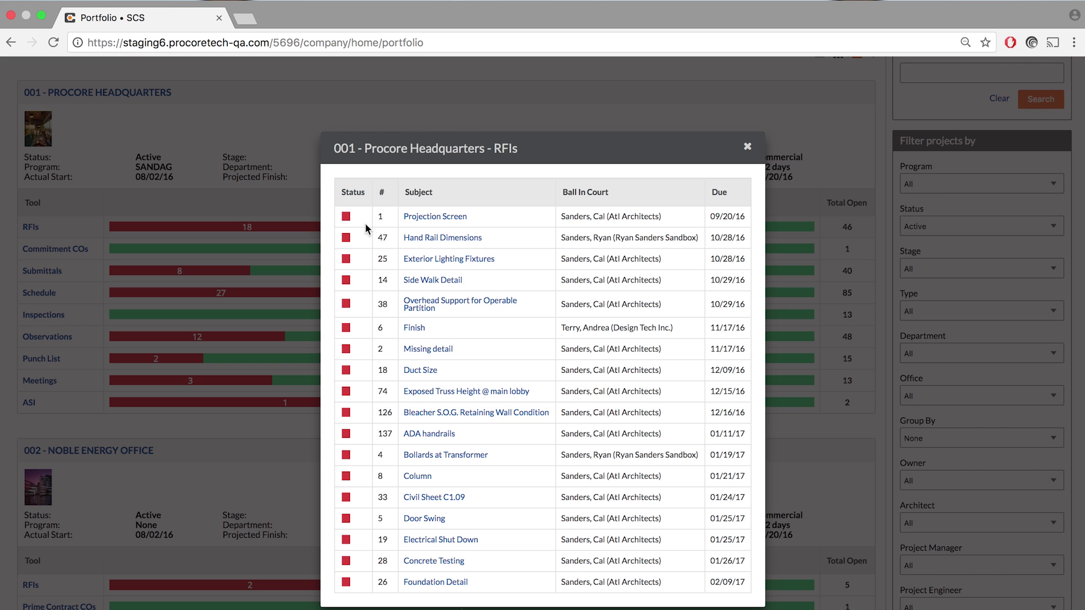
key(Escape)
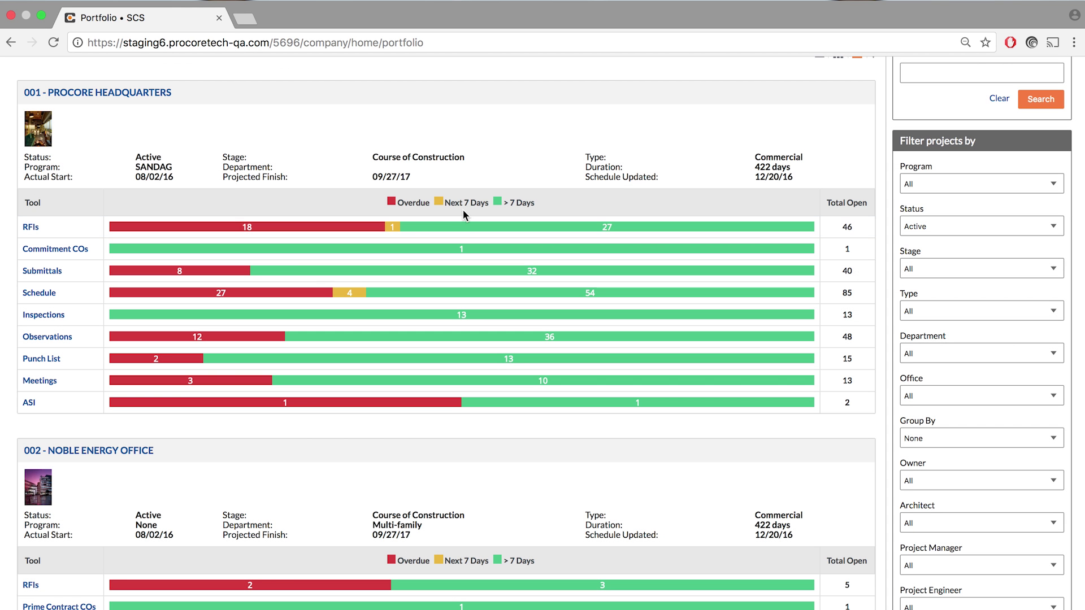
scroll(469, 231, up, 3)
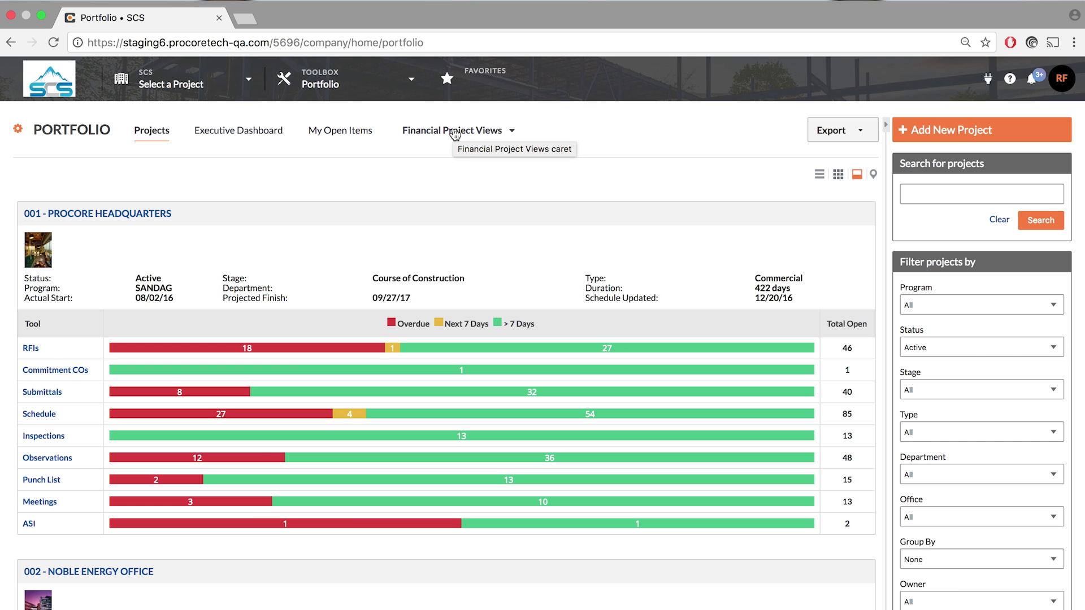
Step: Open the Budget Variance financial view and collapse the project filter sidebar
click(455, 133)
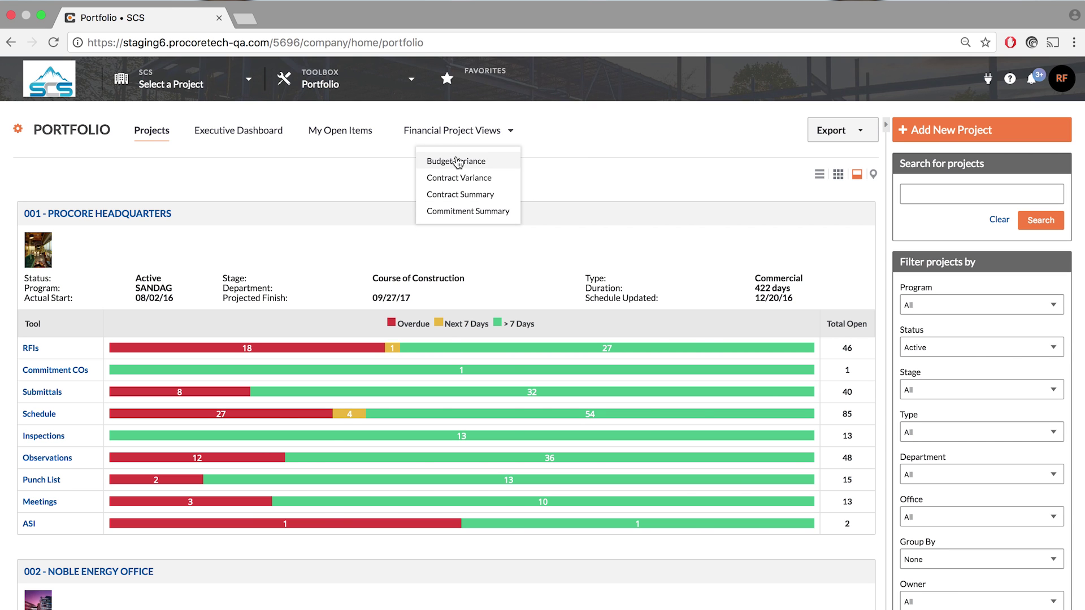
click(456, 160)
click(885, 123)
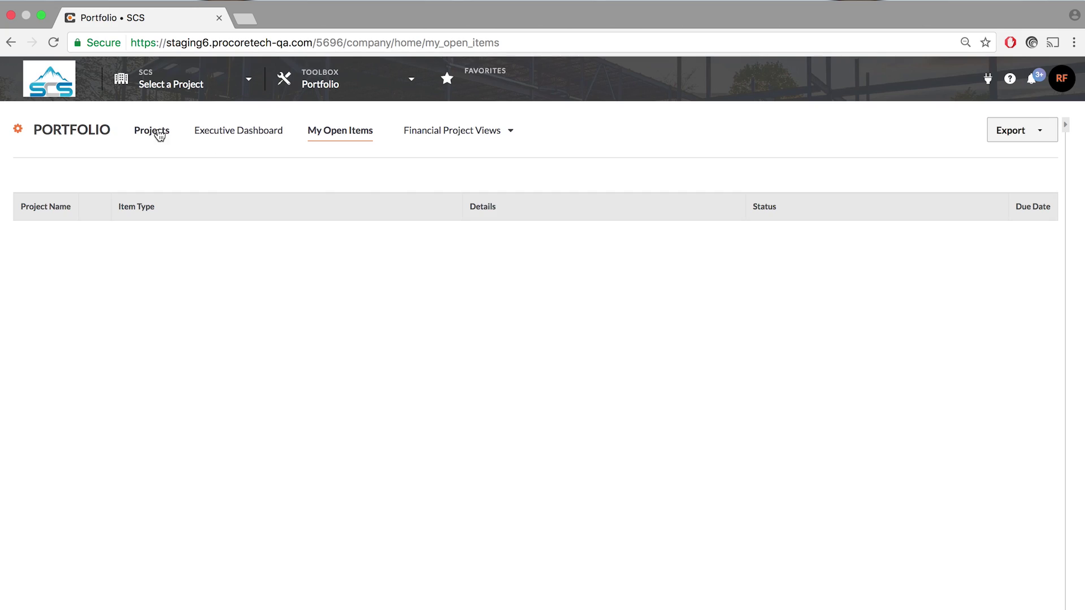
Step: Return to the Projects tab in overview layout and scroll through the project cards
click(159, 134)
click(1036, 177)
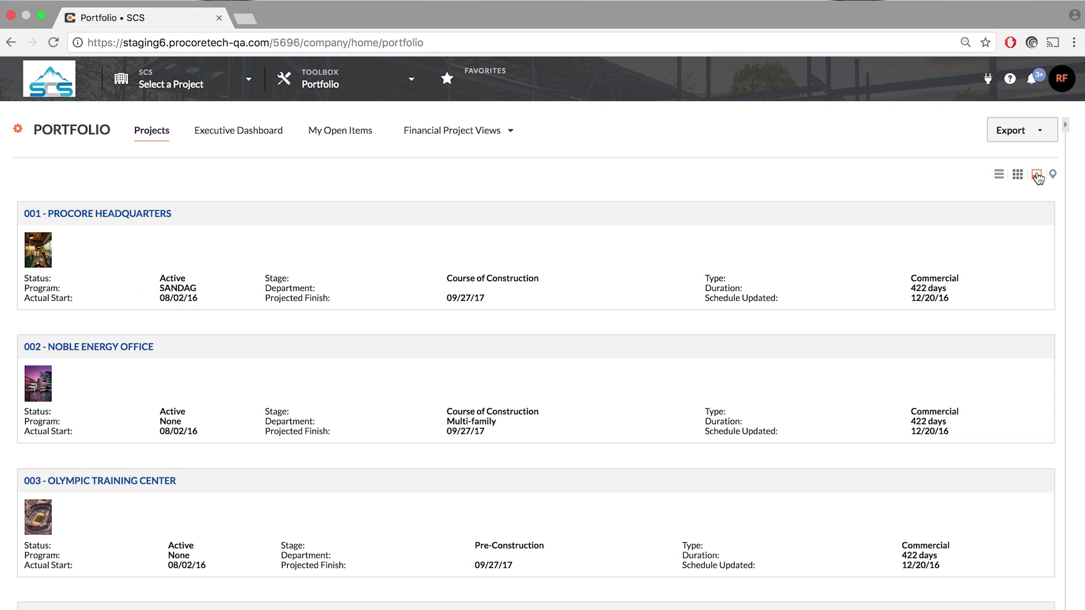
scroll(716, 220, down, 7)
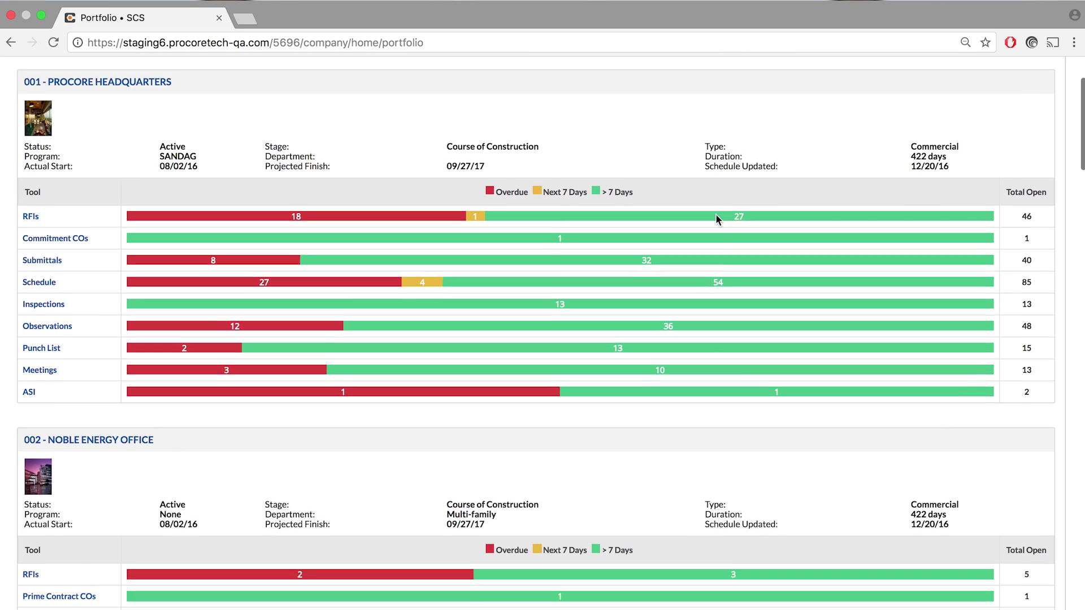
scroll(483, 237, down, 5)
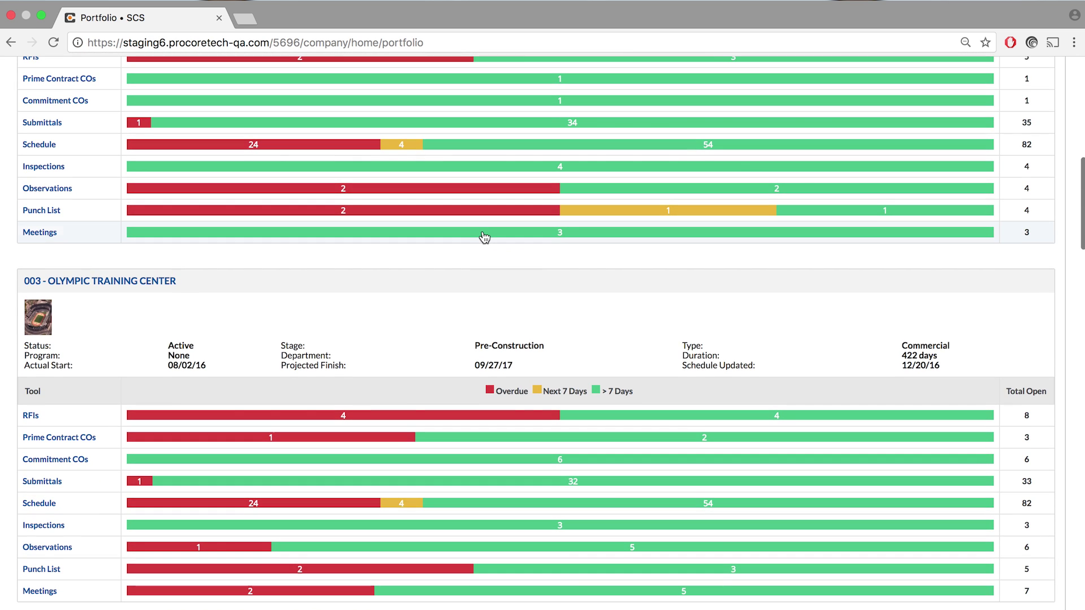
scroll(485, 236, up, 15)
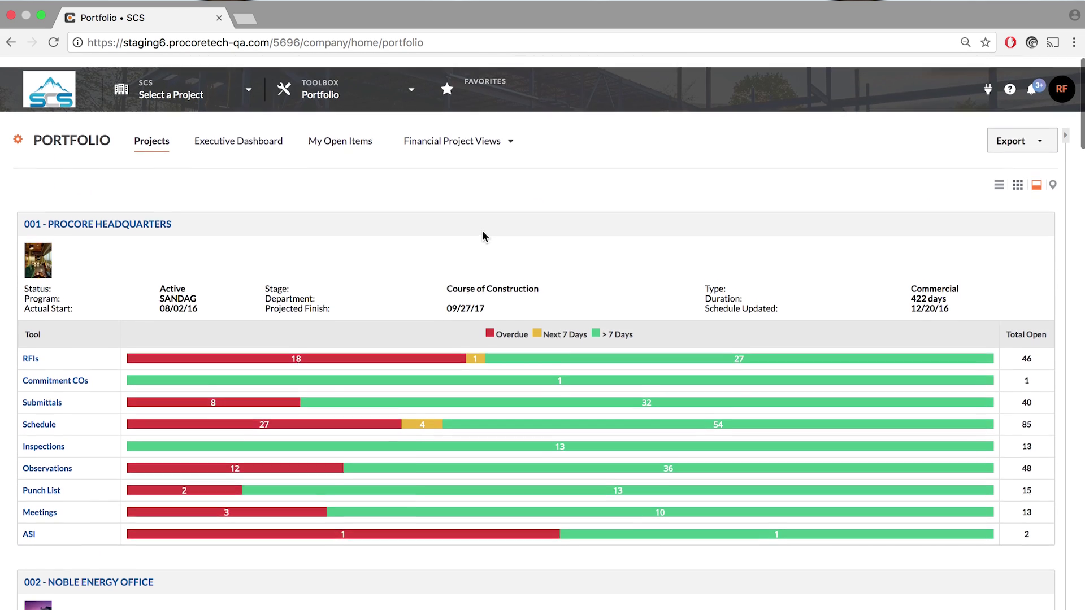
Step: Open the Company Directory and edit the Christian Brothers HVAC foreman's contact information
click(414, 84)
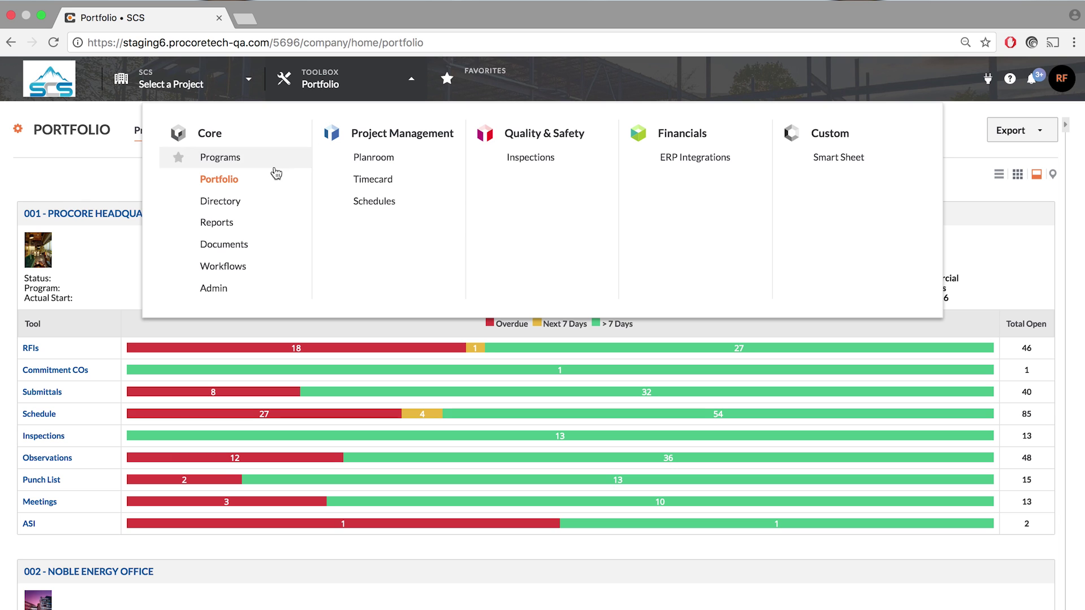
click(236, 204)
click(32, 488)
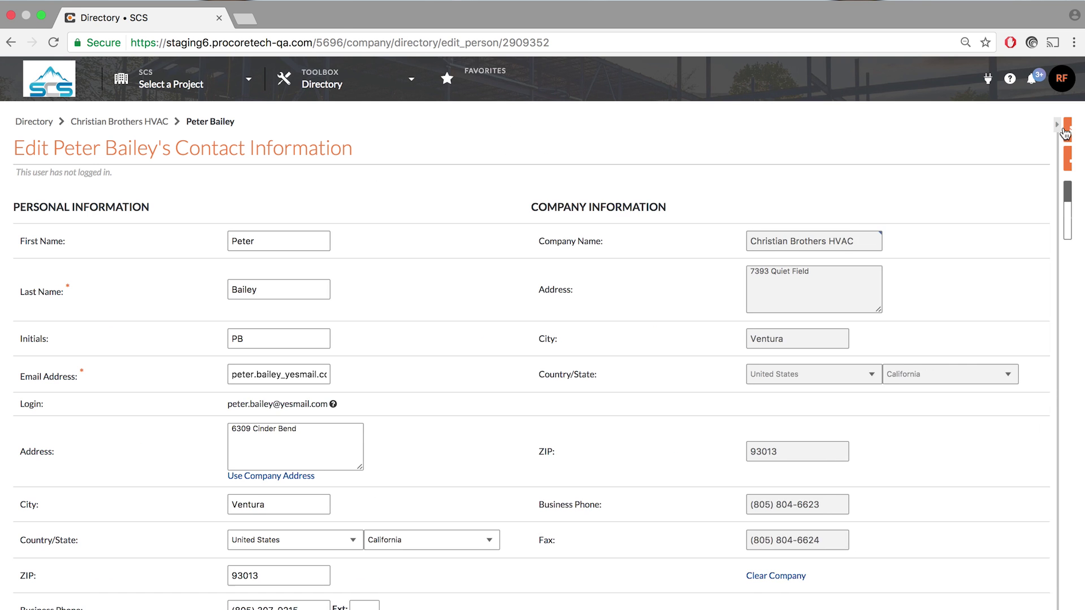
scroll(810, 144, down, 20)
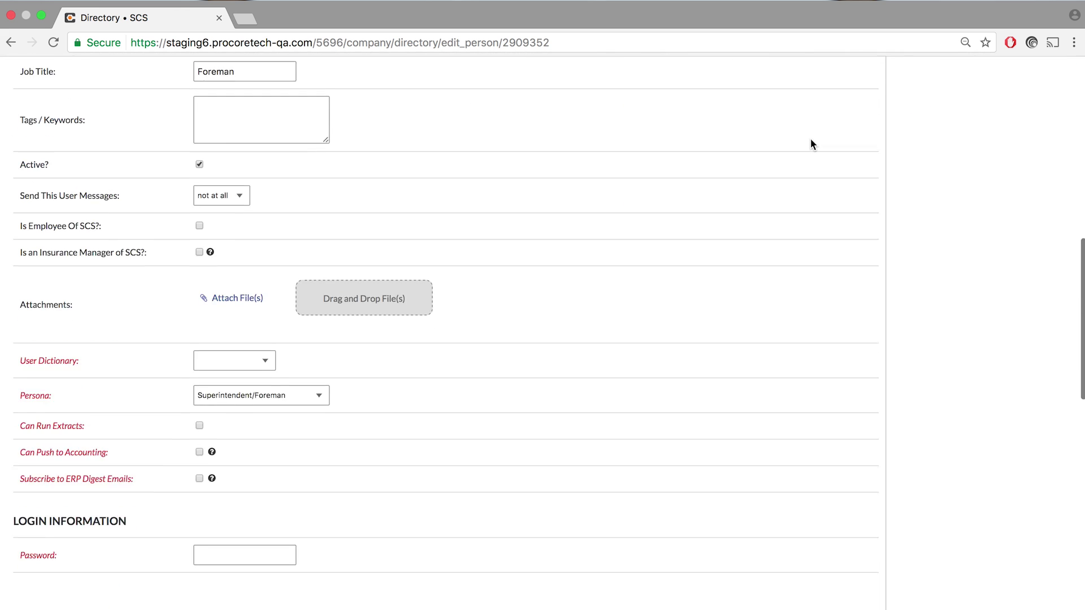
scroll(810, 144, down, 1)
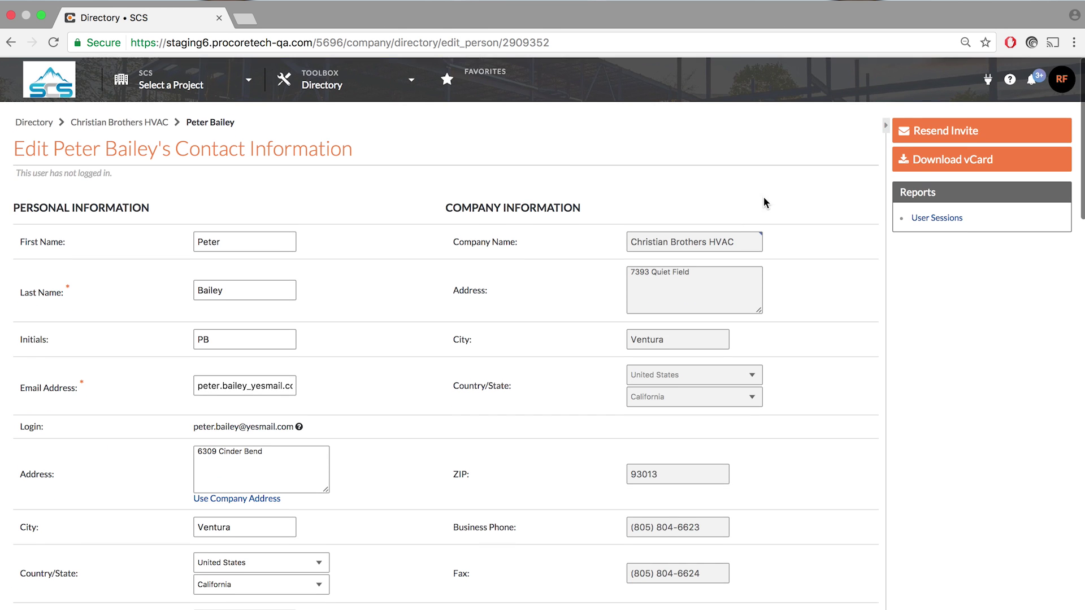
Step: Try Live Chat from the help menu, close it, then open the Procore Certification courses
click(1009, 82)
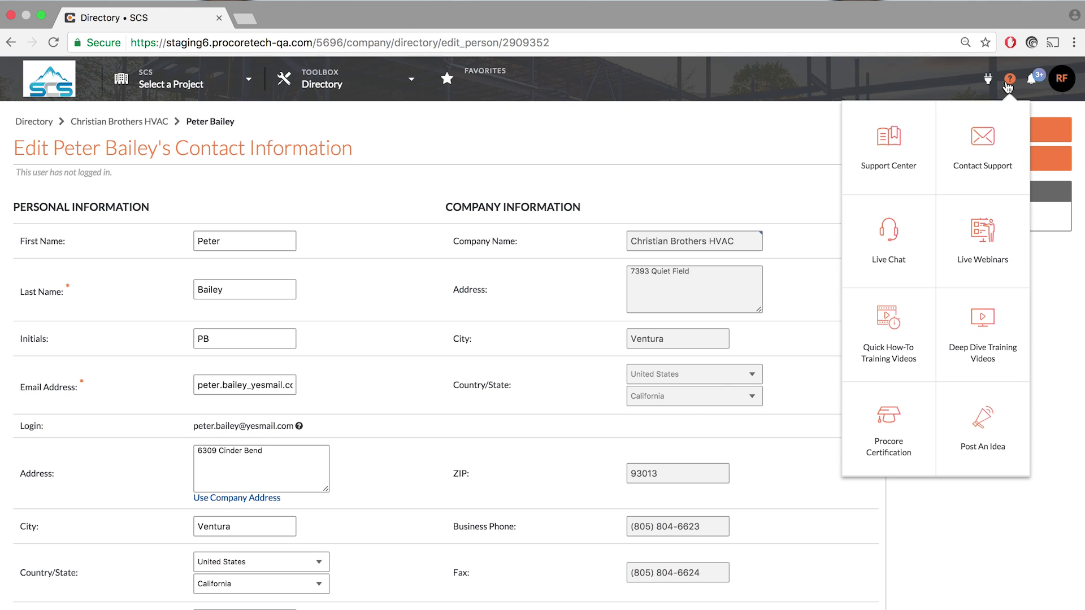
click(890, 243)
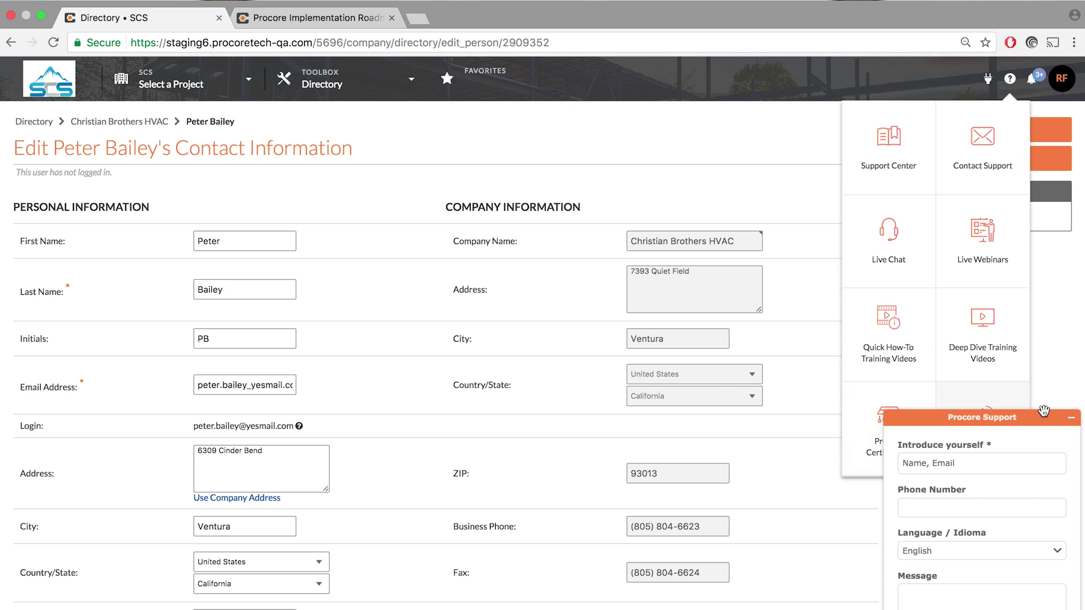
click(1073, 418)
click(889, 425)
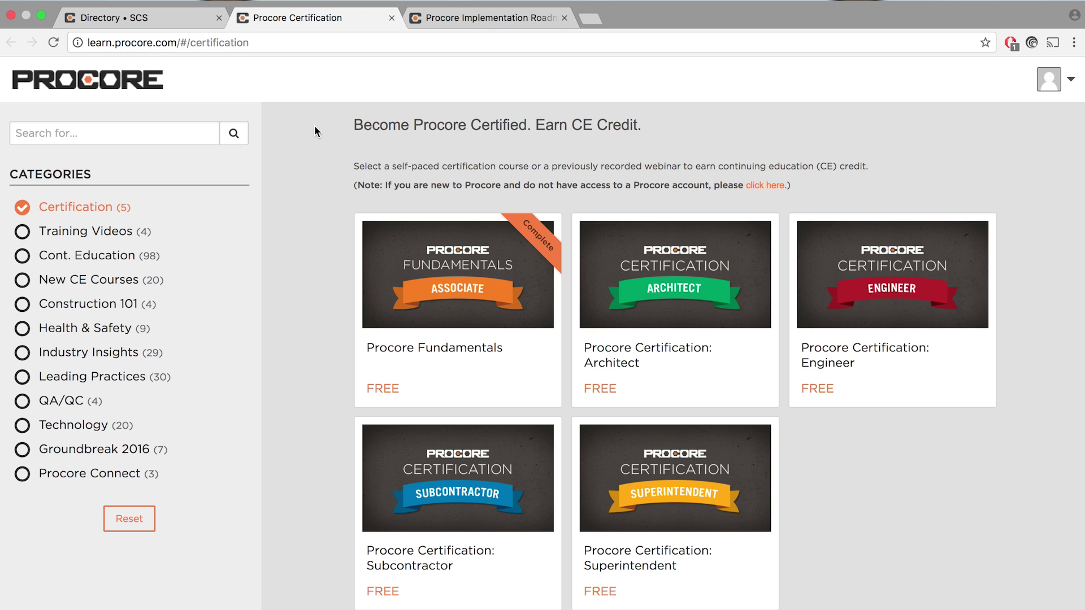
Step: Return to the Headquarters project and start a new RFI with the subject 'Audio'
click(163, 17)
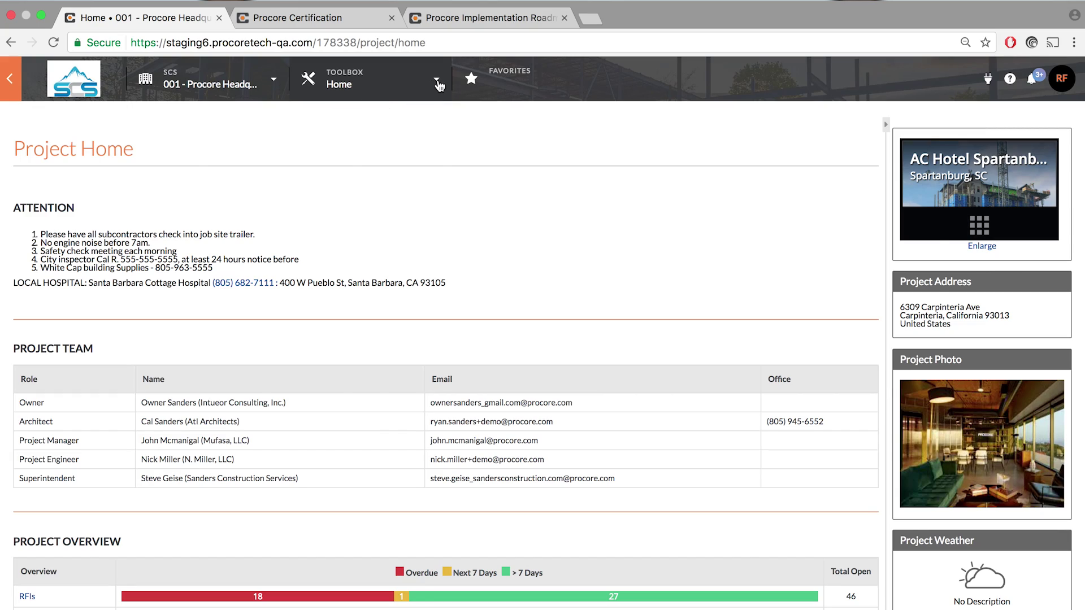
click(437, 83)
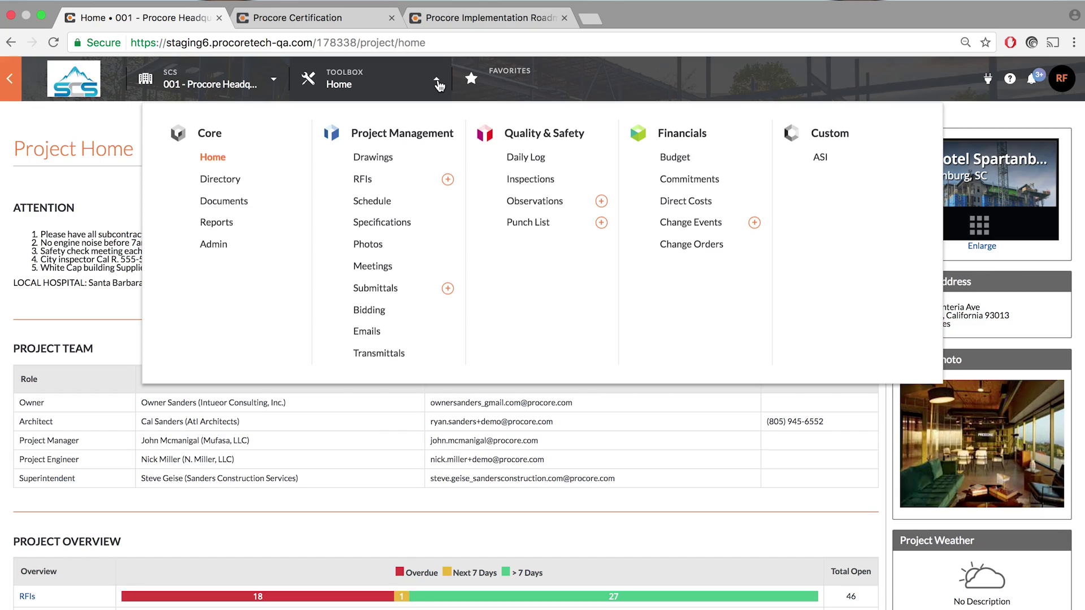
click(448, 180)
click(357, 285)
text(Audio)
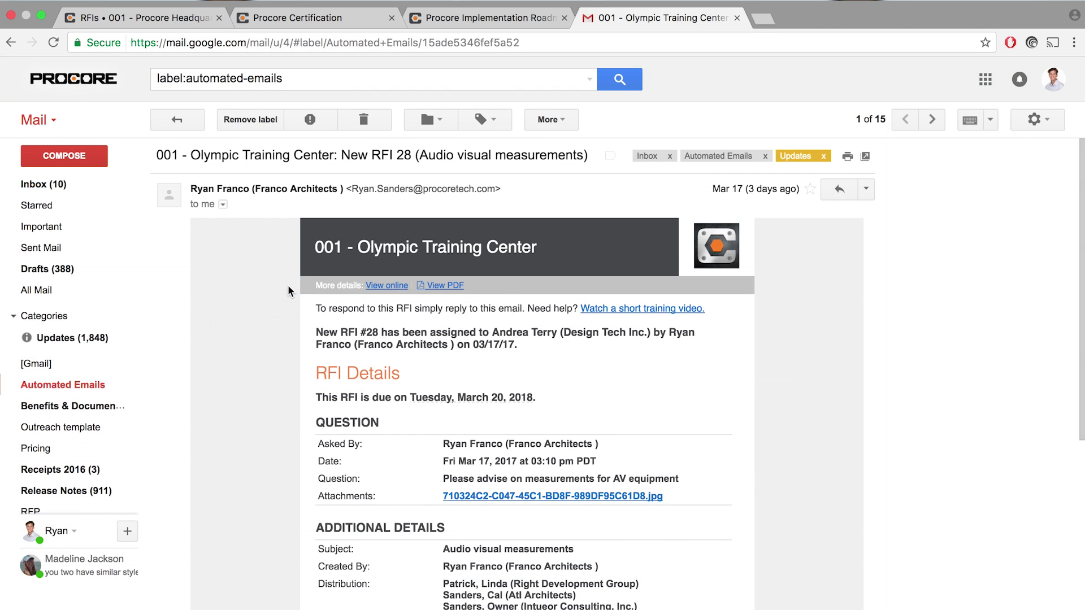
Step: Reply to the RFI email that dimensions are as stated in specs section 4.5A
scroll(289, 290, down, 7)
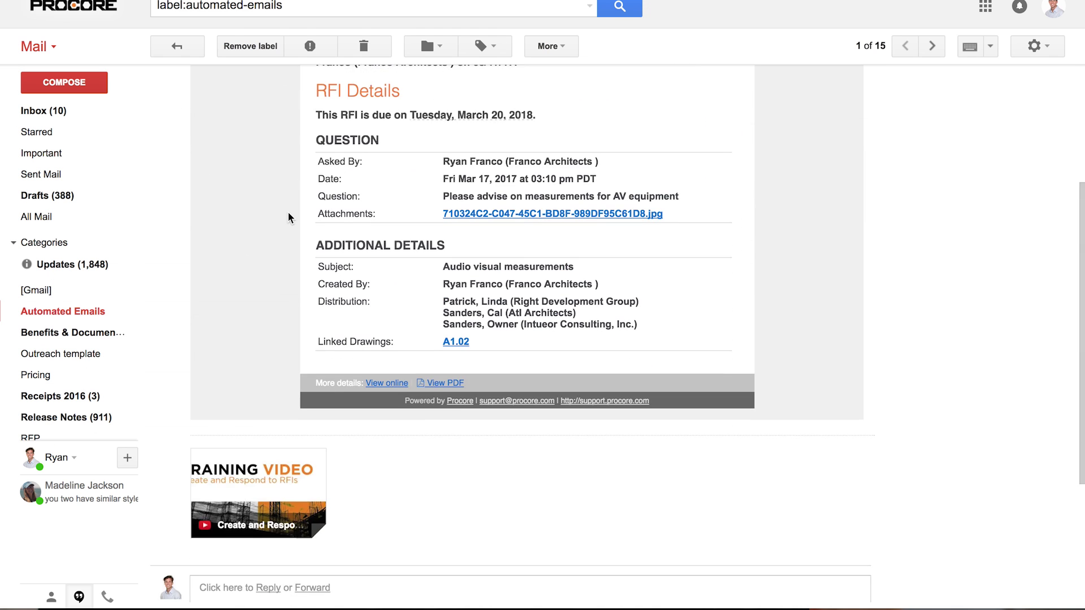
click(263, 470)
text(Dimensions are as stated on the specs section 4.5A)
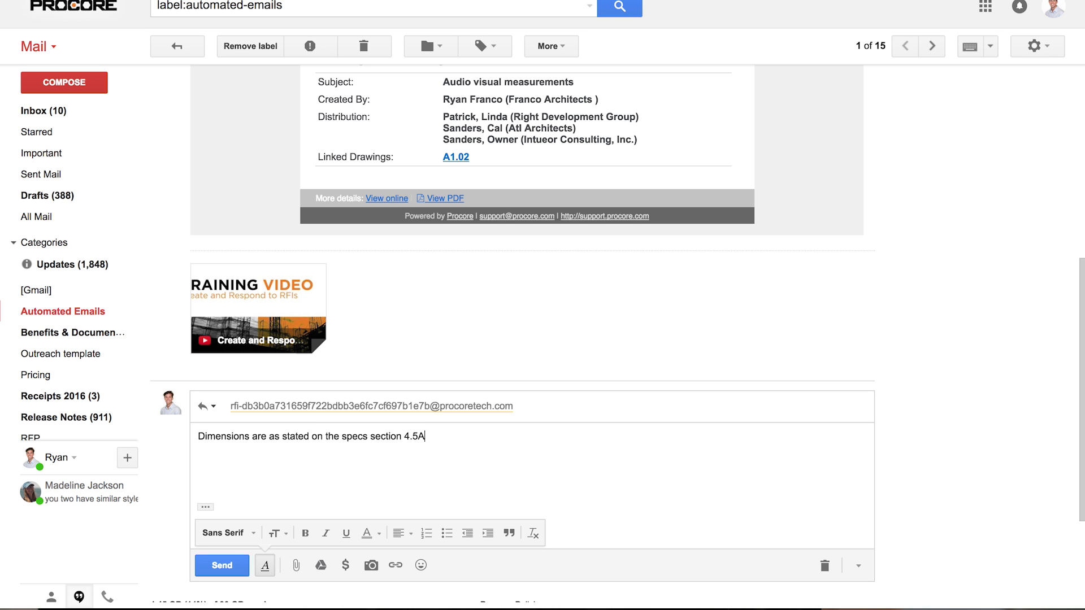
click(222, 565)
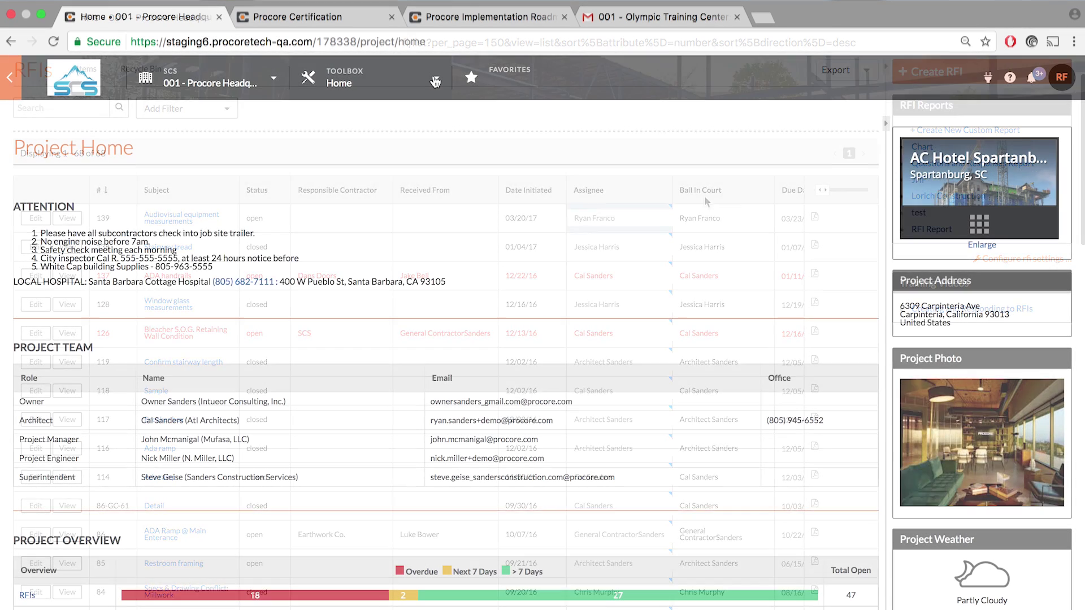
Step: Bring up the Toolbox list of the Headquarters project's tools
click(435, 81)
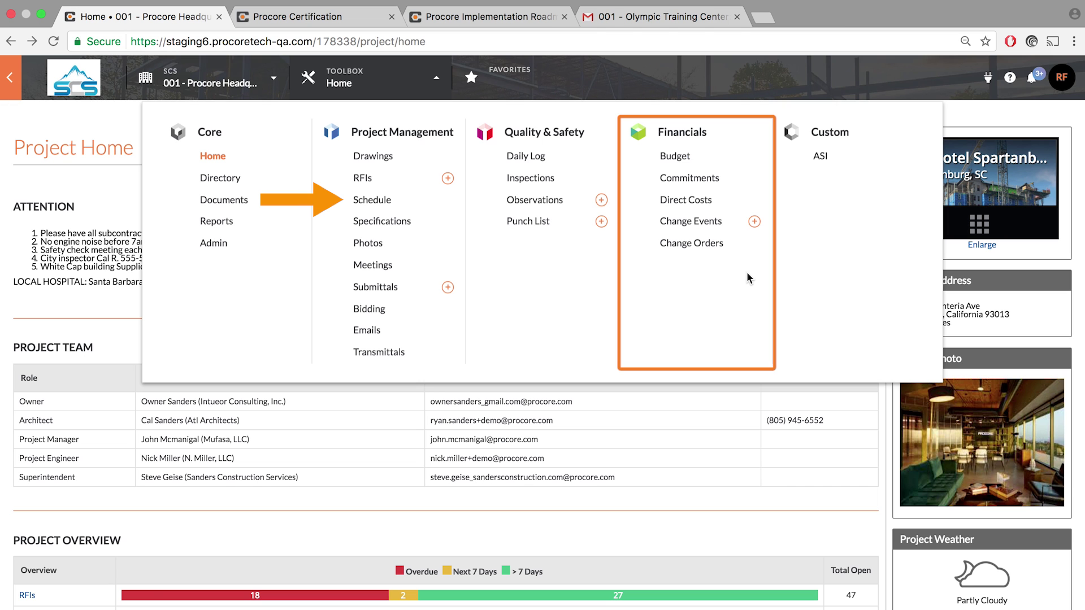
Step: Open Schedule from the Project Management tools
click(395, 207)
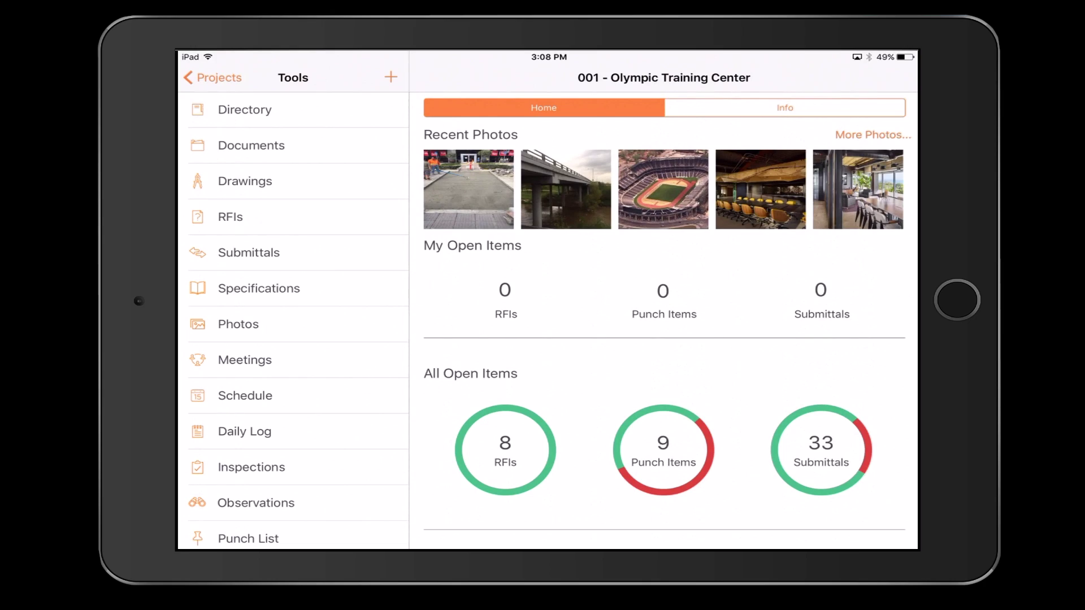
Step: Open drawing A1.01, take a photo pinned on the plan, and circle the carpet in red
click(246, 181)
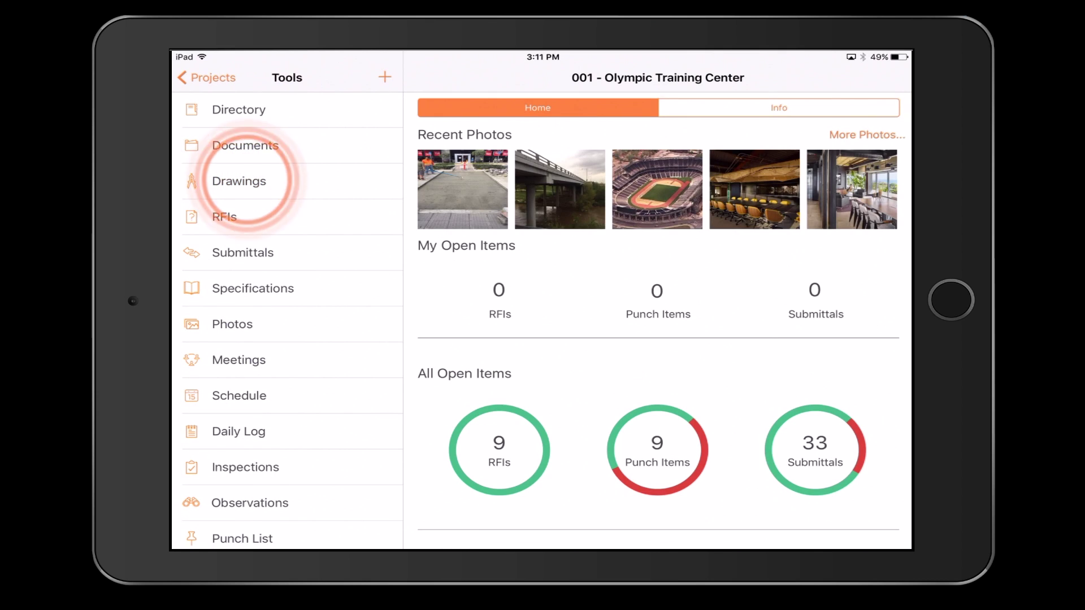
click(493, 447)
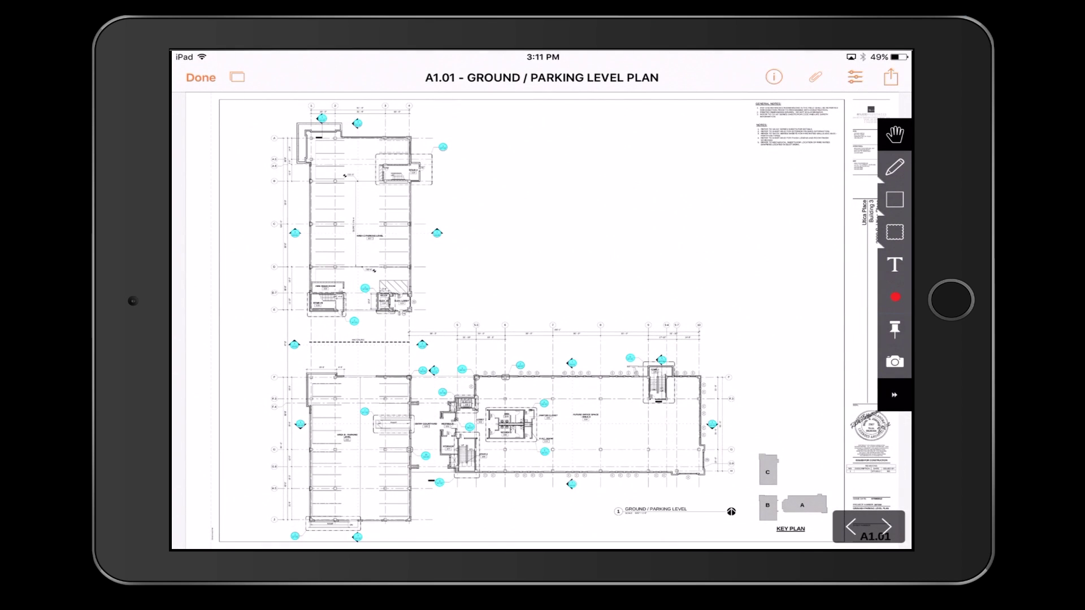
click(895, 362)
click(439, 277)
click(552, 325)
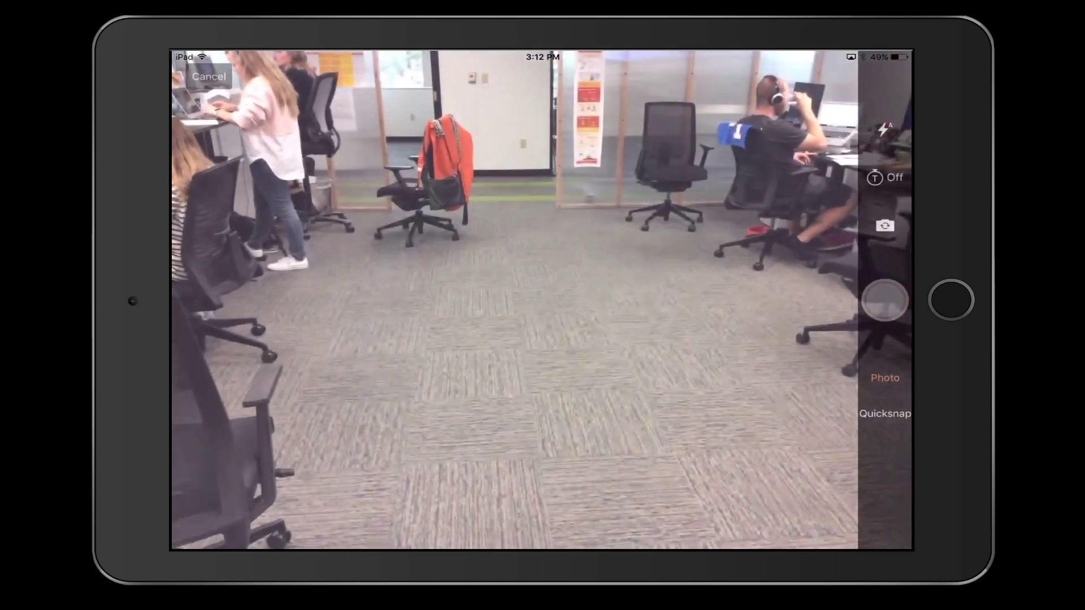
click(884, 297)
mouse_move(729, 309)
mouse_down()
mouse_move(701, 291)
mouse_move(775, 460)
mouse_move(563, 261)
mouse_up()
Step: Attach the marked-up photo to the punch item and assign it to a team member
click(884, 77)
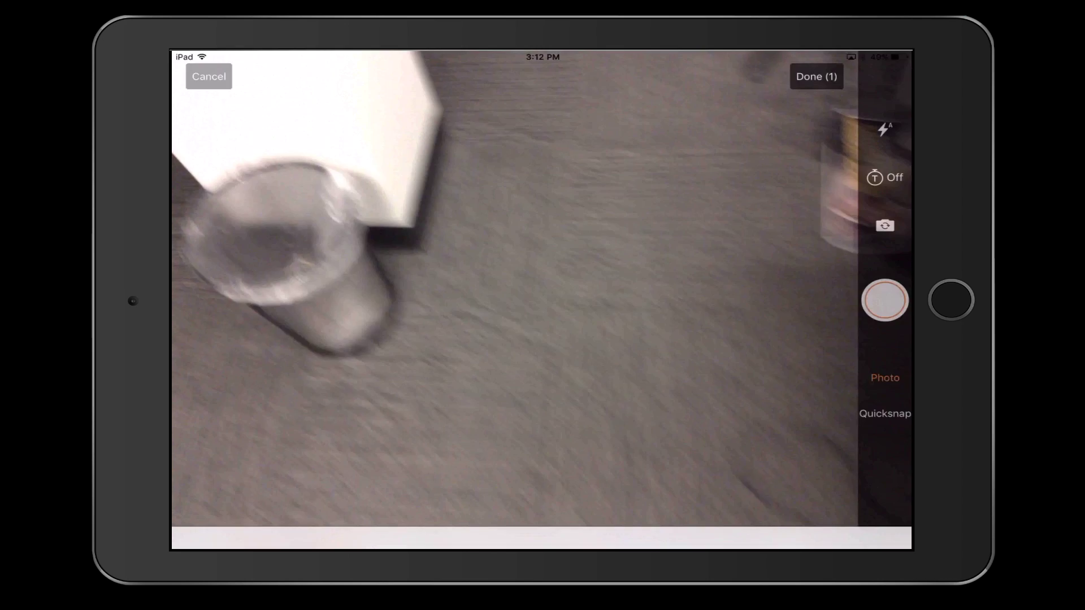
click(814, 75)
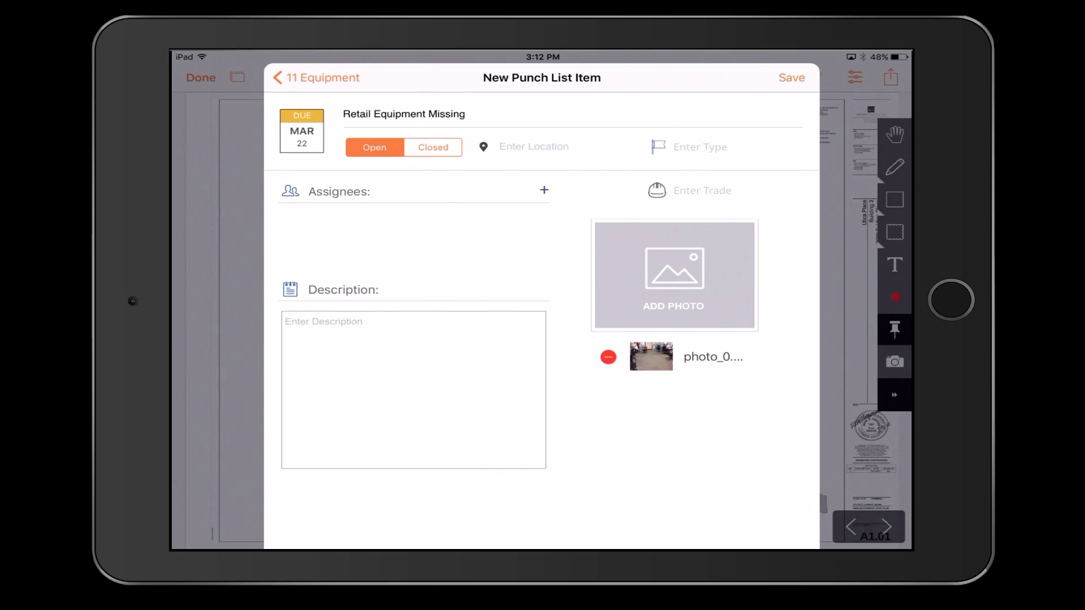
click(340, 191)
click(397, 215)
click(709, 97)
Step: Save the punch item with description 'Where is the AV equipment' and return to the drawings list
click(412, 364)
text(Where)
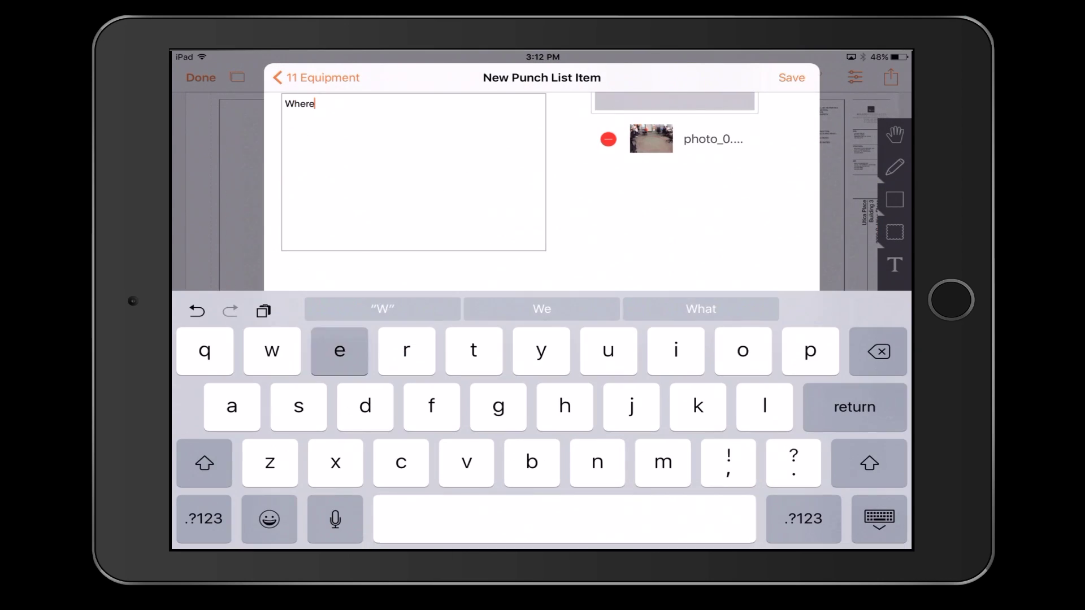
text( is the AV equipment)
click(791, 78)
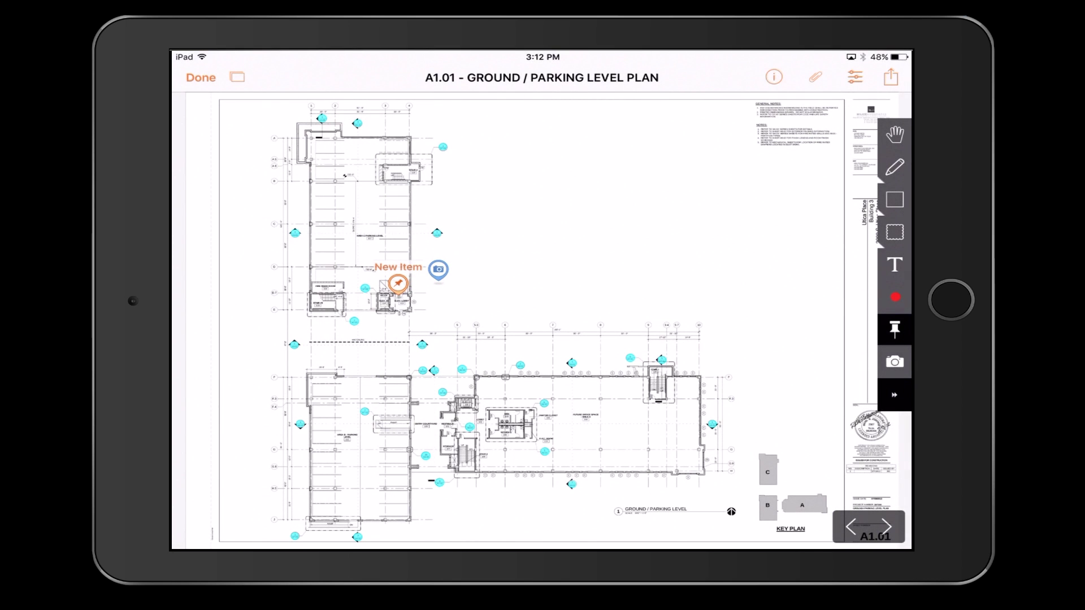
click(201, 77)
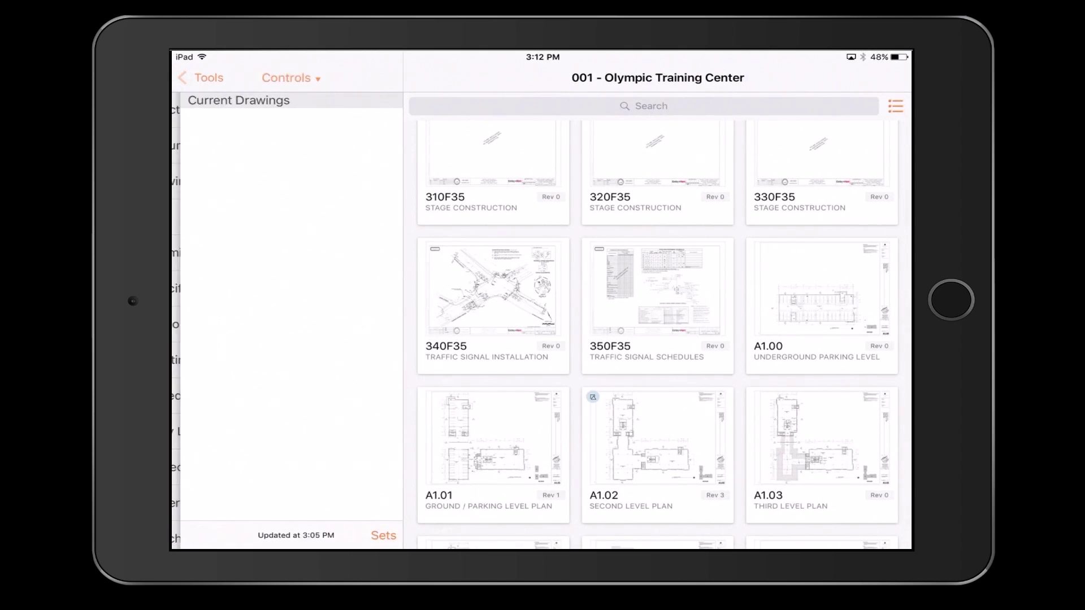